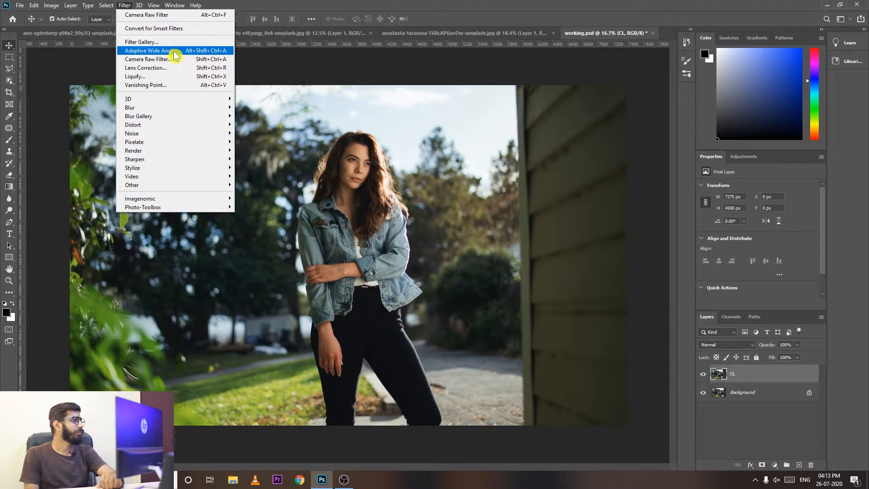
# Open the Camera Raw Filter on the CL layer and set the white balance temperature to +13 and tint to +1.
pyautogui.click(176, 59)
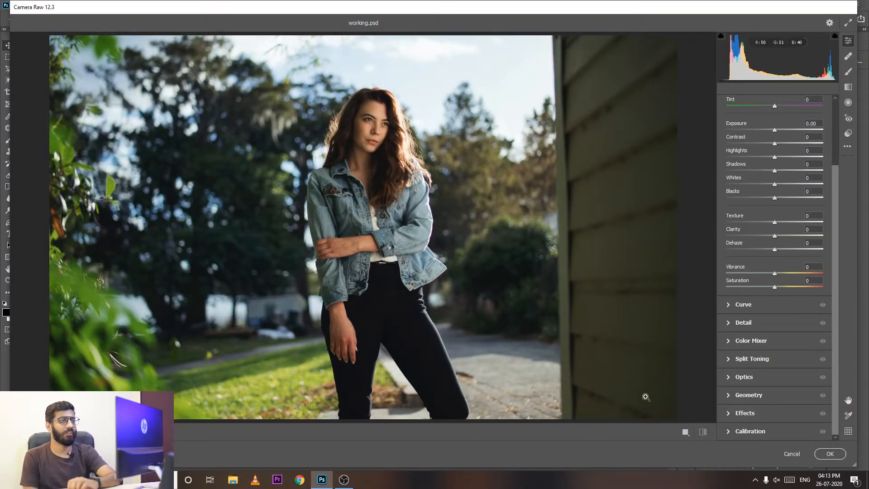
pyautogui.scroll(3, 729, 140)
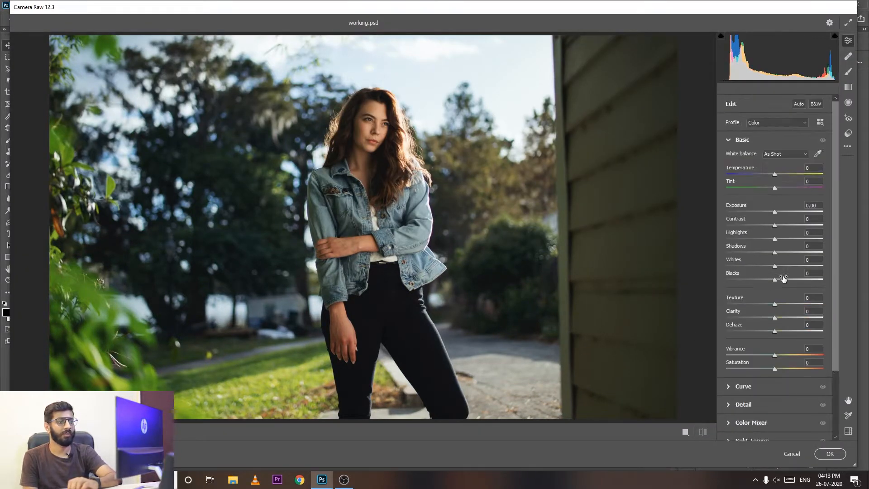
pyautogui.click(728, 140)
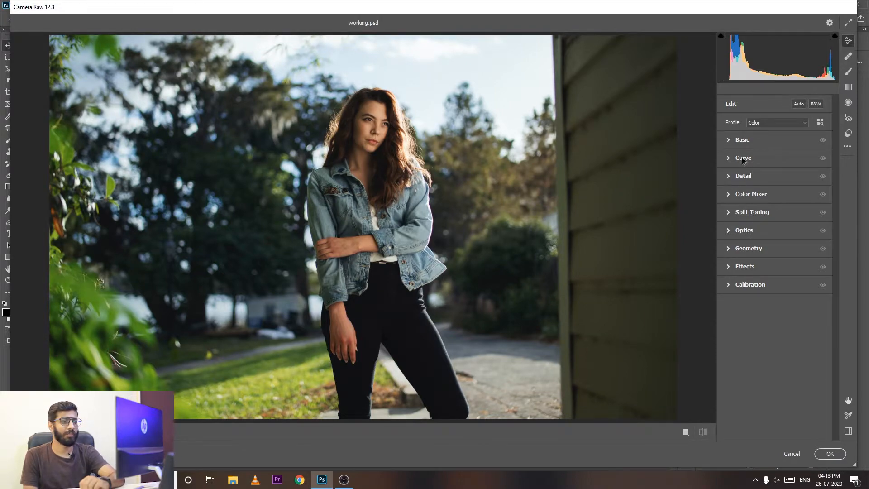
pyautogui.click(731, 141)
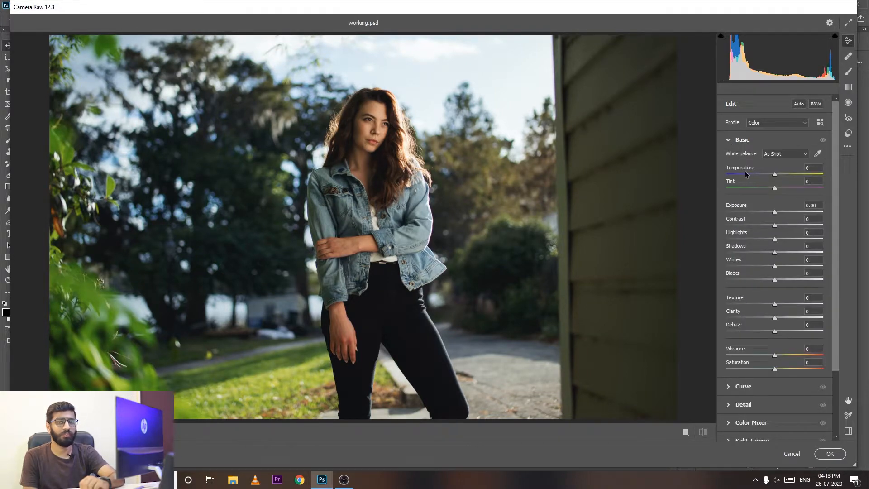
pyautogui.moveTo(774, 174); pyautogui.dragTo(781, 174)
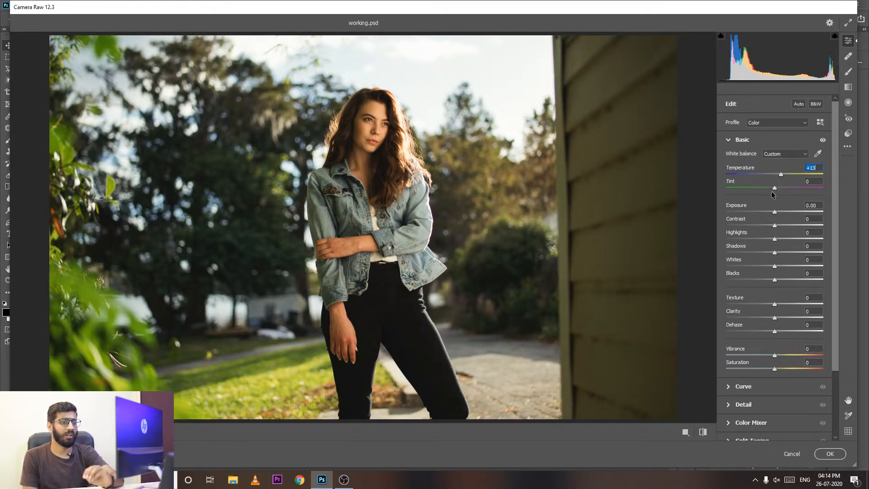
pyautogui.moveTo(775, 188); pyautogui.dragTo(776, 189)
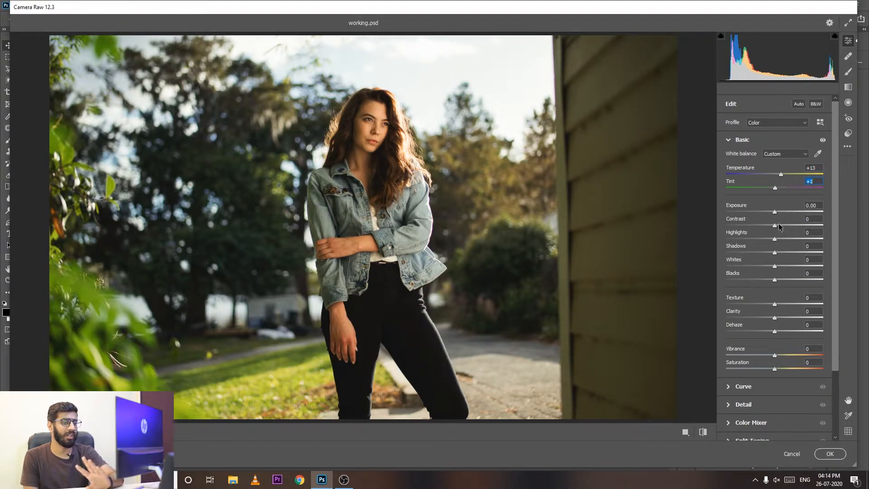
# Set the basic tone to contrast +7, highlights +21, shadows +2 and whites +7.
pyautogui.moveTo(779, 225); pyautogui.dragTo(781, 224)
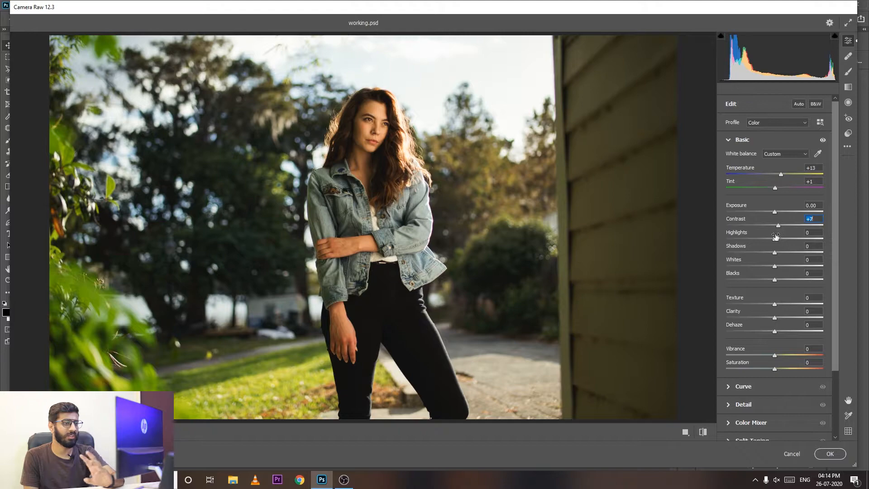
pyautogui.moveTo(774, 238); pyautogui.dragTo(778, 266)
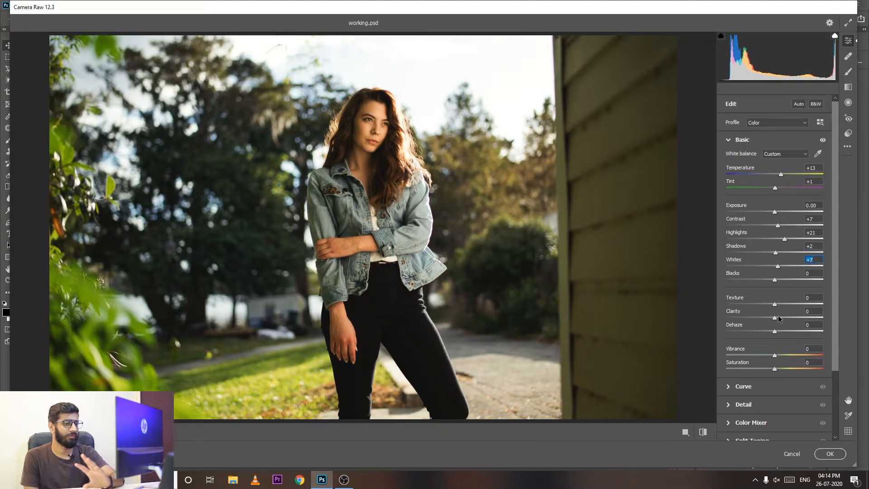
pyautogui.click(732, 141)
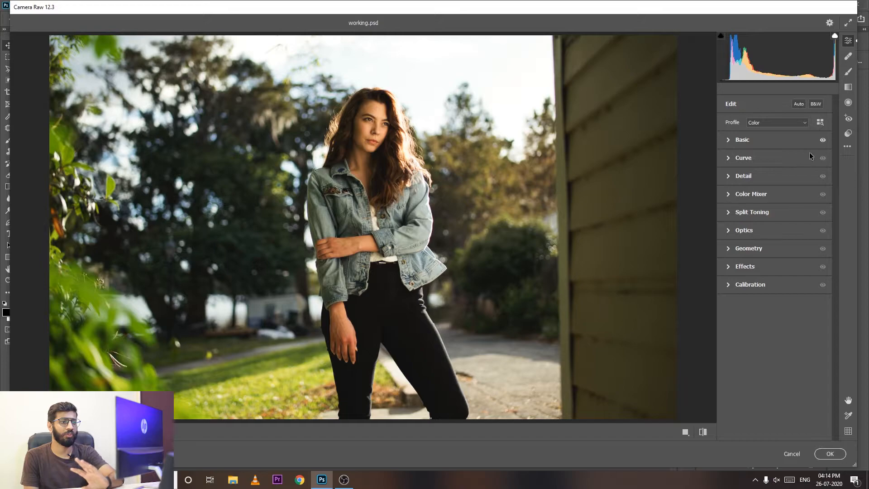
# Compare the photo with and without the Basic adjustments.
pyautogui.click(822, 140)
pyautogui.click(823, 141)
pyautogui.click(822, 141)
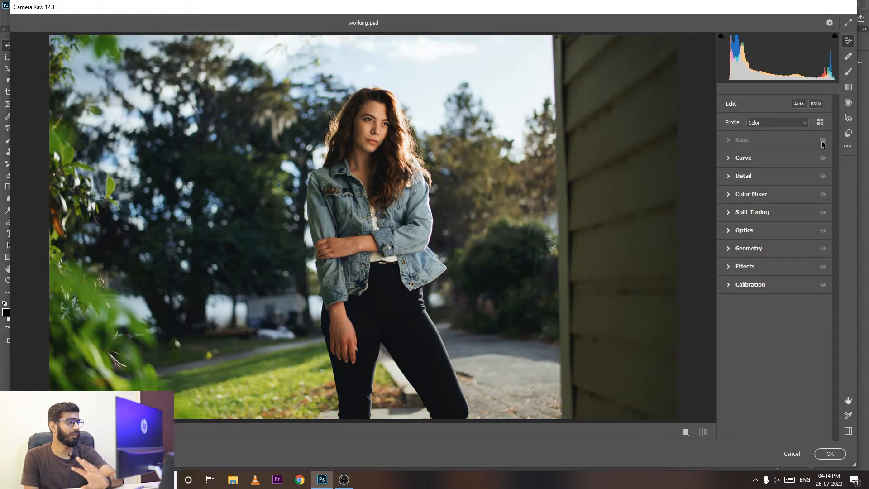
pyautogui.click(822, 140)
pyautogui.click(822, 140)
pyautogui.click(823, 140)
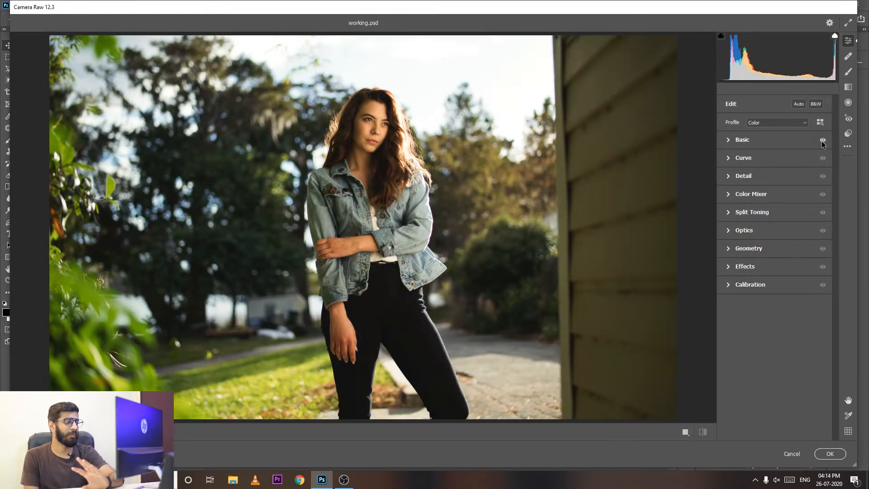
pyautogui.click(822, 140)
pyautogui.click(822, 140)
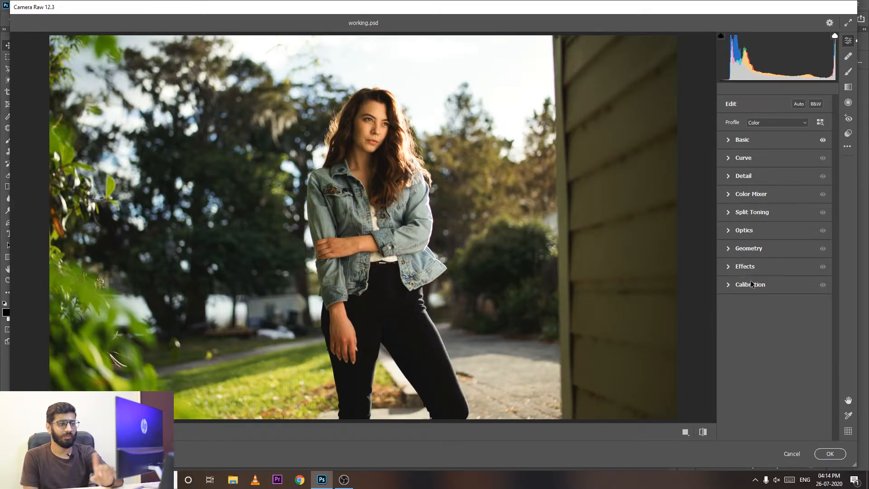
# In the Calibration settings, set the red primary hue to +93 and the blue primary hue to -93.
pyautogui.click(728, 285)
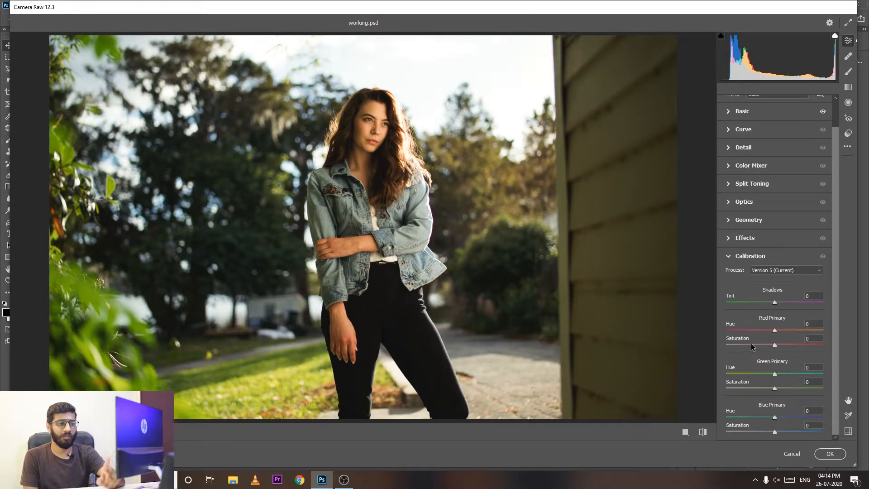
pyautogui.click(782, 273)
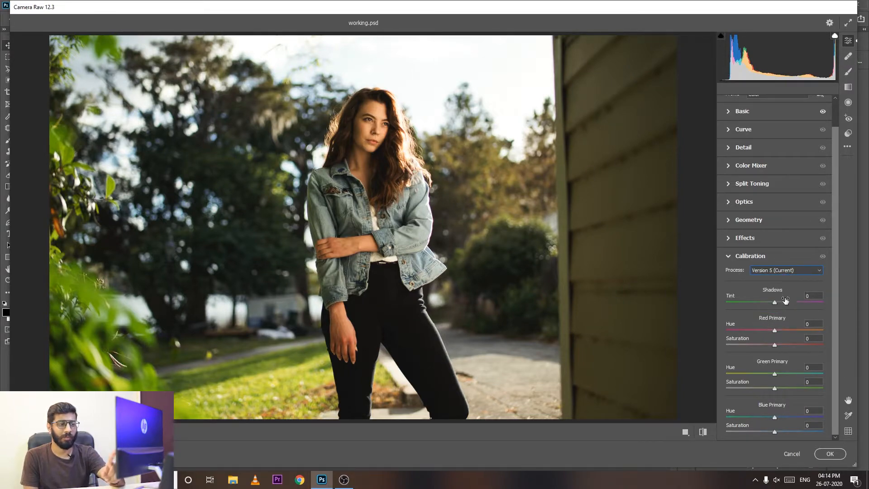
pyautogui.moveTo(774, 331); pyautogui.dragTo(820, 331)
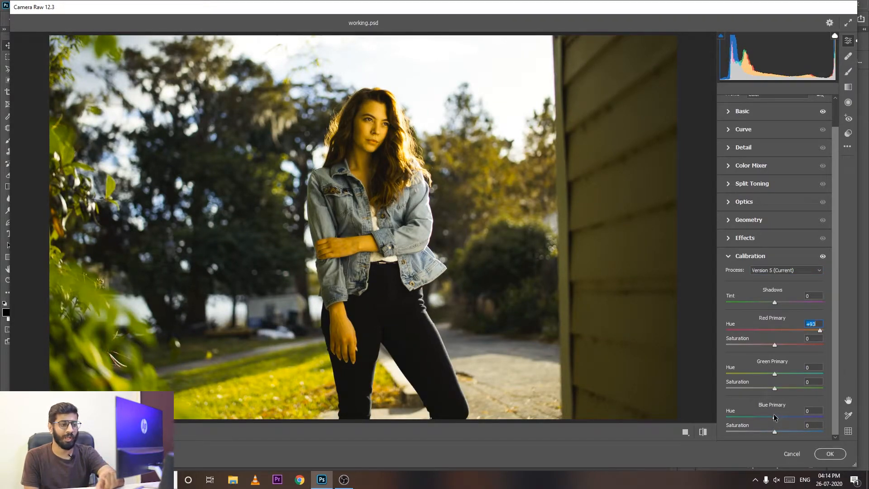
pyautogui.moveTo(774, 416); pyautogui.dragTo(730, 416)
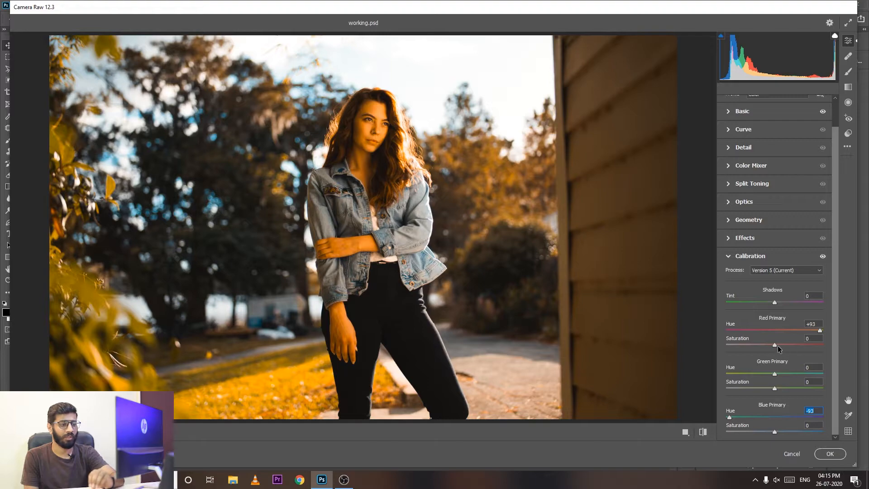
# Set the calibration saturation to -16 for red primary and -19 for blue primary, and set green primary to hue +69, saturation +14.
pyautogui.moveTo(773, 344); pyautogui.dragTo(768, 346)
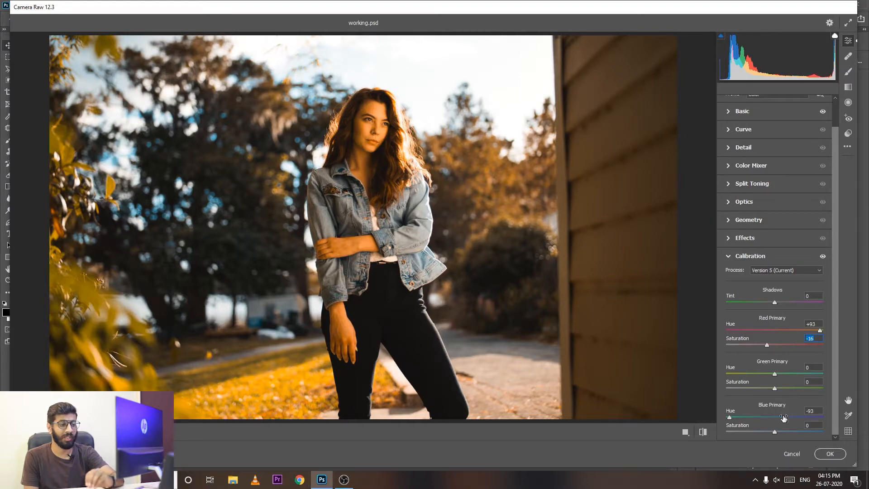
pyautogui.moveTo(775, 433); pyautogui.dragTo(764, 430)
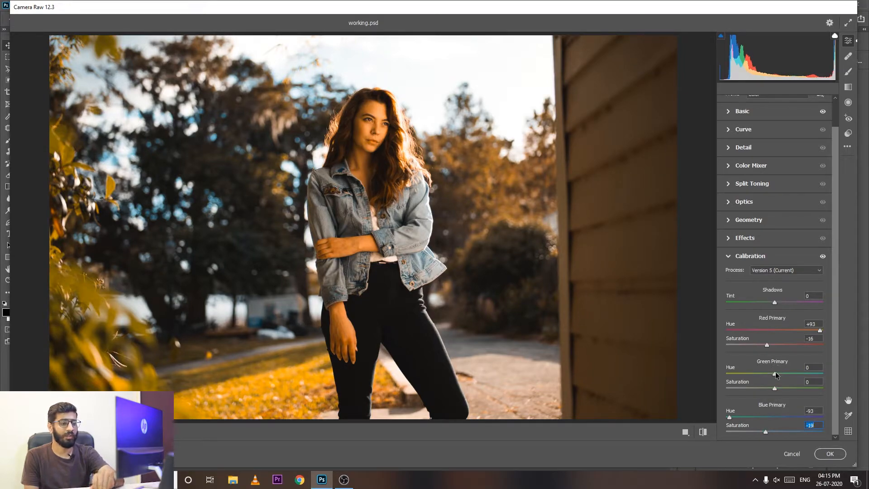
pyautogui.moveTo(776, 378)
pyautogui.mouseDown()
pyautogui.moveTo(808, 374)
pyautogui.moveTo(781, 387)
pyautogui.mouseUp()
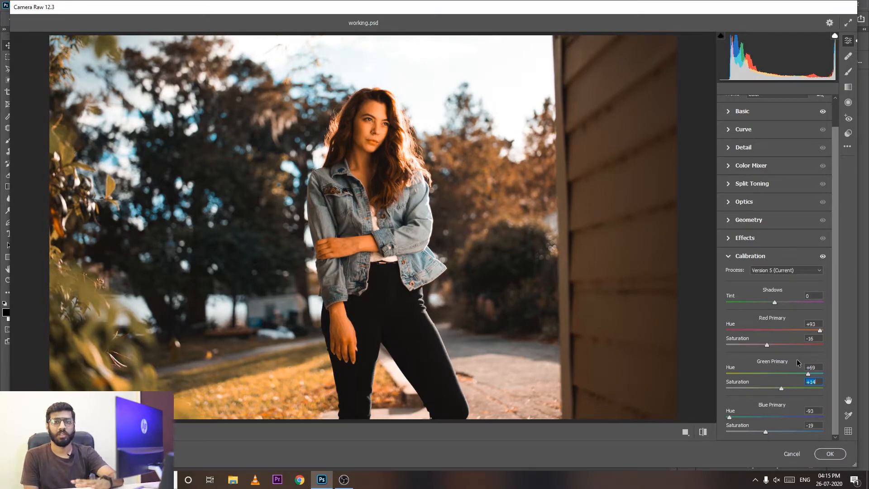
# Compare the photo with and without the Calibration adjustments.
pyautogui.click(823, 256)
pyautogui.click(822, 257)
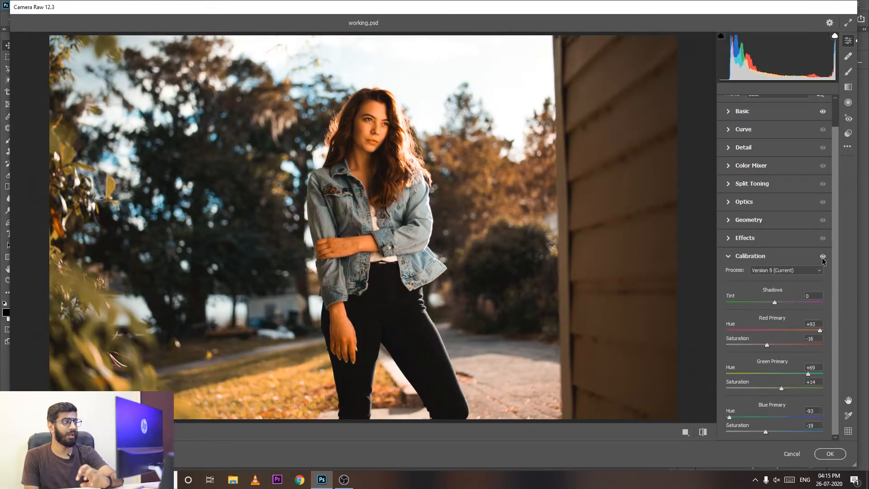
pyautogui.click(822, 257)
pyautogui.click(822, 257)
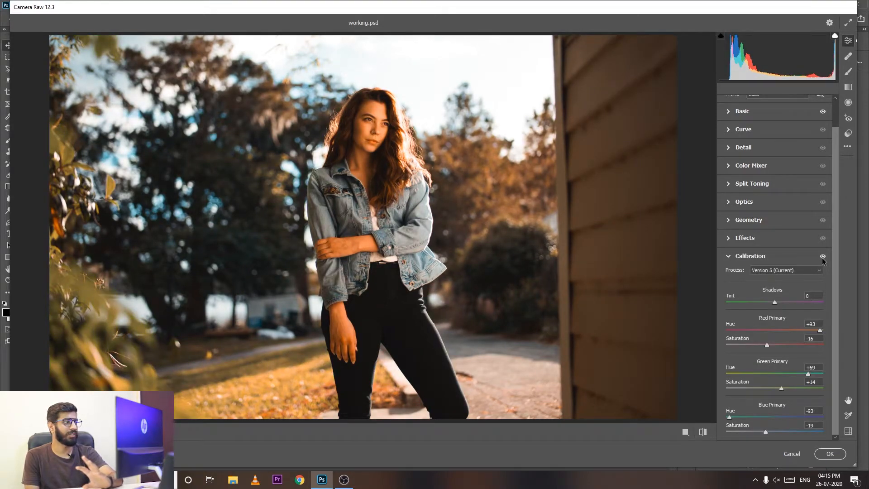
pyautogui.click(822, 257)
pyautogui.click(823, 257)
pyautogui.click(749, 256)
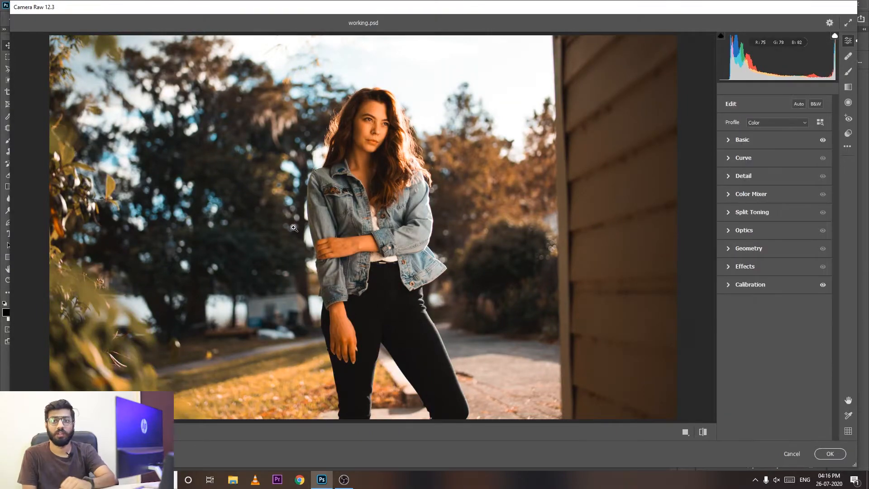
# In the HSL Color Mixer, reduce the saturation of oranges to -7 and yellows to -8.
pyautogui.click(728, 195)
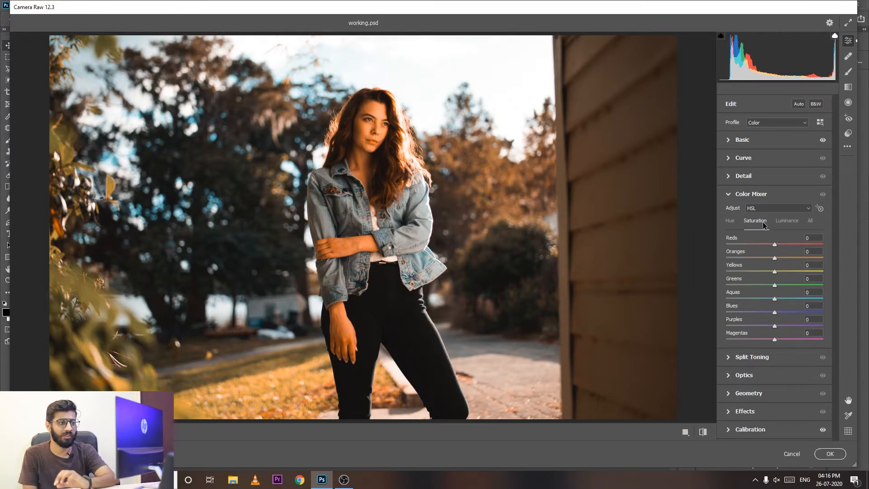
pyautogui.click(795, 211)
pyautogui.click(795, 211)
pyautogui.click(795, 210)
pyautogui.click(795, 210)
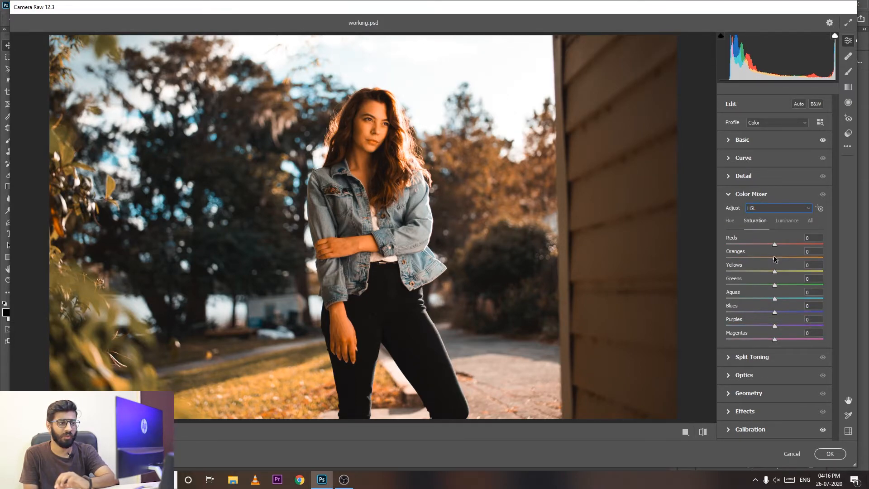
pyautogui.moveTo(773, 256); pyautogui.dragTo(772, 270)
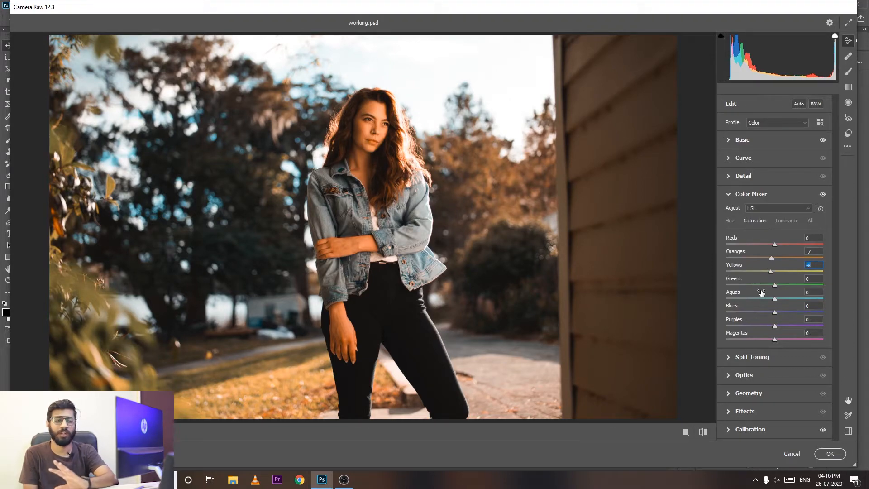
pyautogui.click(754, 194)
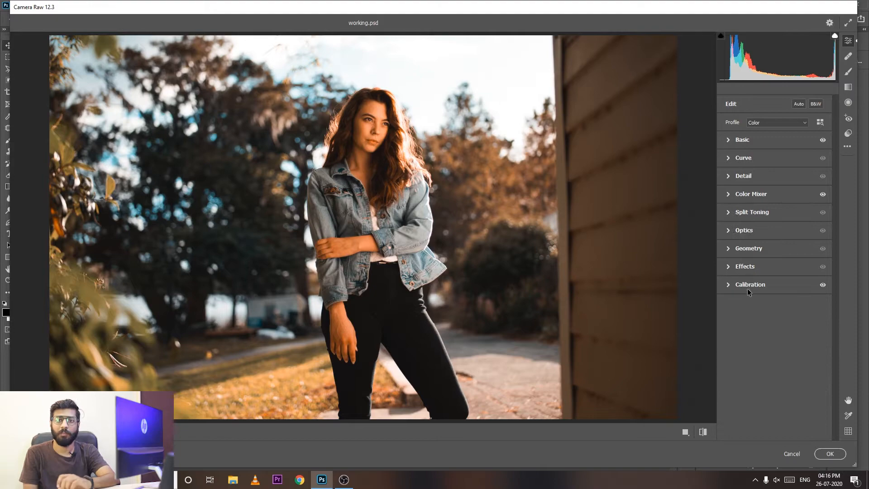
# Raise the black point of the blue channel's point curve to output 19 at input 0.
pyautogui.click(730, 157)
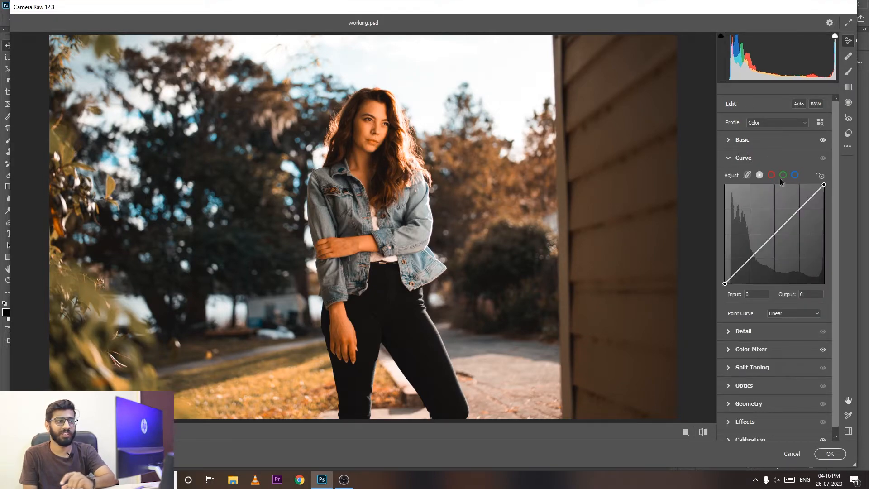
pyautogui.click(794, 175)
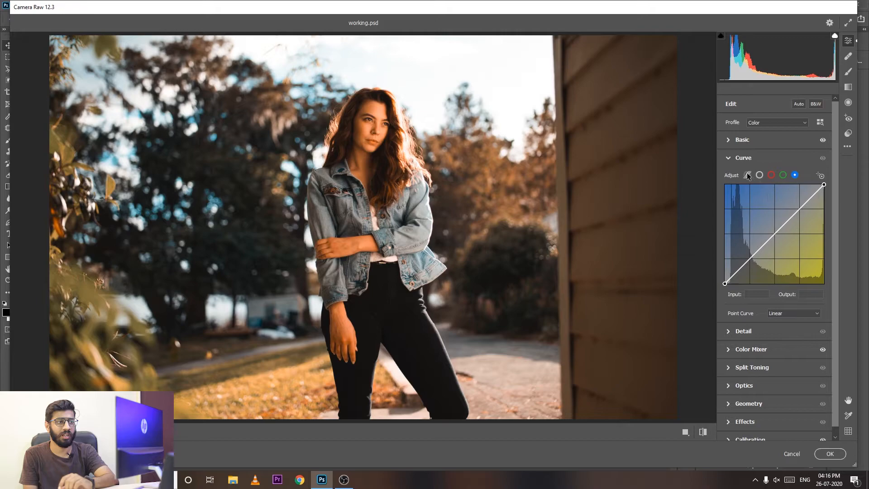
pyautogui.click(748, 175)
pyautogui.click(794, 176)
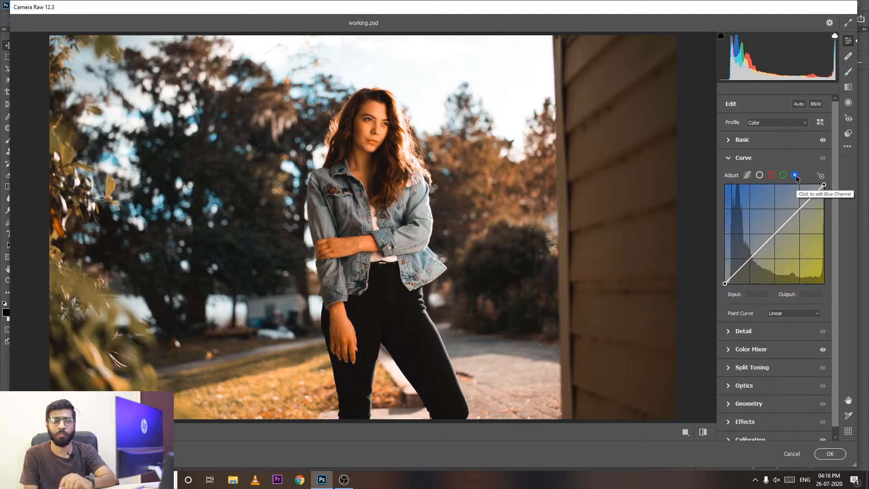
pyautogui.moveTo(725, 283)
pyautogui.mouseDown()
pyautogui.moveTo(724, 253)
pyautogui.moveTo(724, 283)
pyautogui.moveTo(725, 276)
pyautogui.mouseUp()
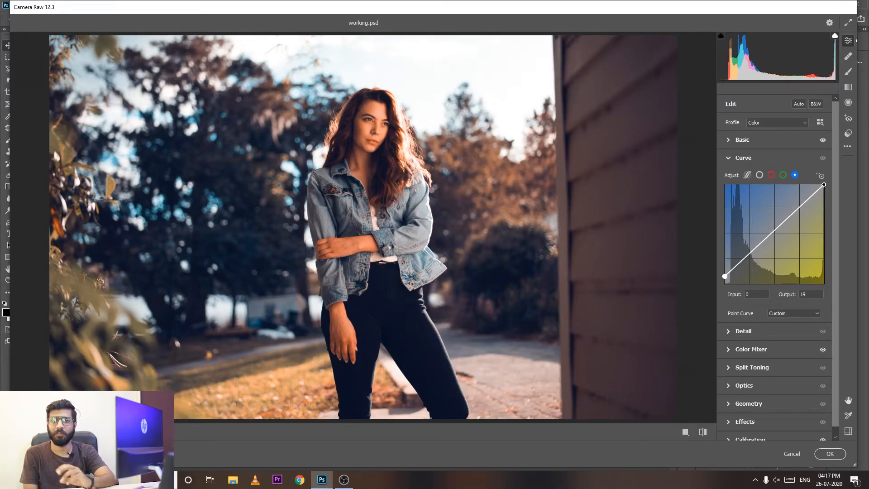
pyautogui.click(729, 159)
# Set the overall vibrance to +7 and saturation to -7, and apply the Camera Raw filter to the layer.
pyautogui.click(732, 142)
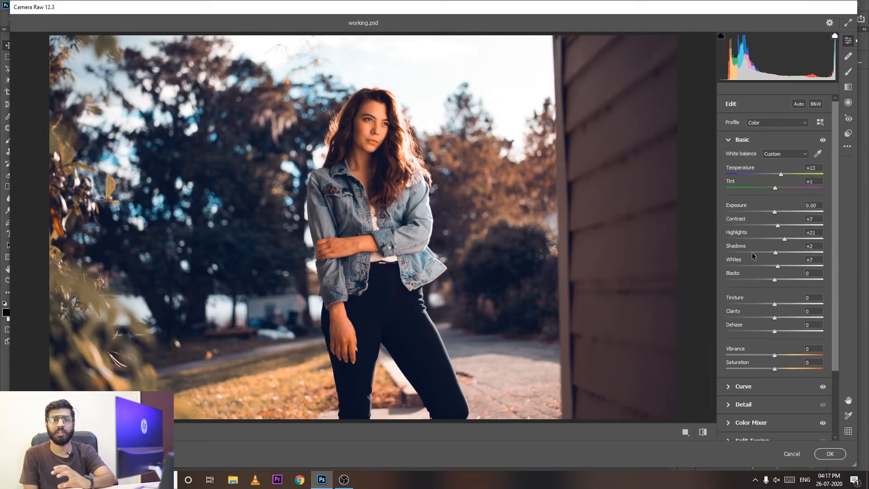
pyautogui.scroll(-2, 777, 343)
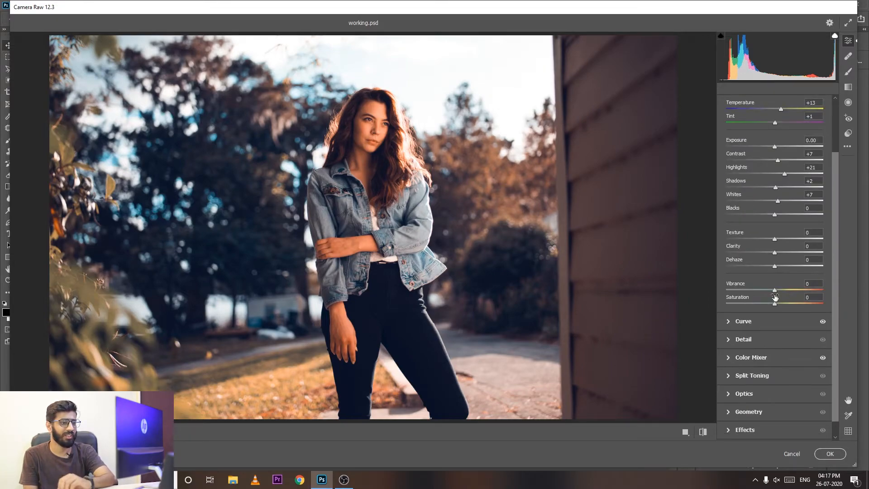
pyautogui.moveTo(774, 290)
pyautogui.mouseDown()
pyautogui.moveTo(771, 303)
pyautogui.moveTo(779, 304)
pyautogui.moveTo(770, 302)
pyautogui.moveTo(775, 290)
pyautogui.mouseUp()
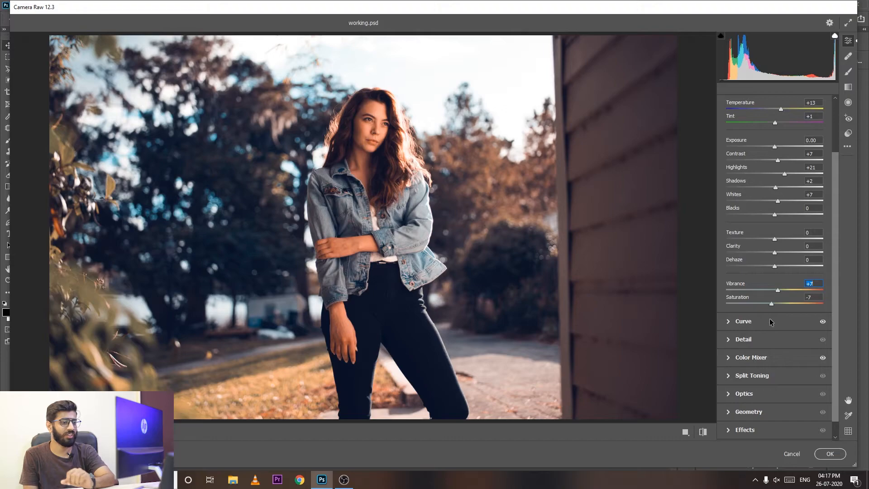
pyautogui.scroll(-2, 793, 395)
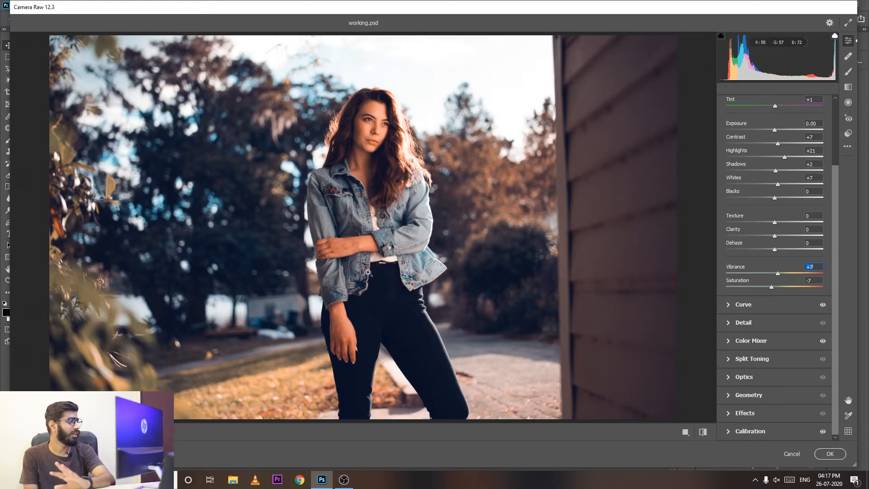
pyautogui.scroll(1, 368, 273)
pyautogui.scroll(3, 742, 348)
pyautogui.click(829, 455)
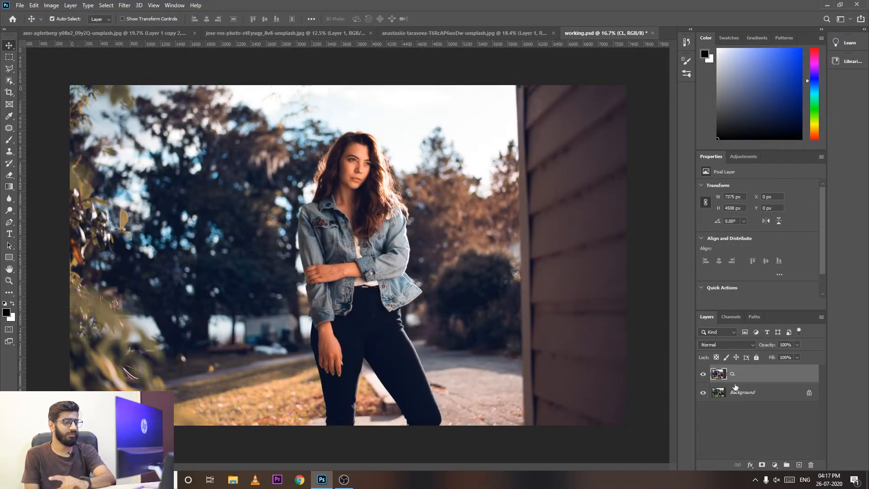
# Compare the portrait with and without the graded CL layer, leaving the layer visible.
pyautogui.click(702, 374)
pyautogui.click(702, 373)
pyautogui.click(702, 373)
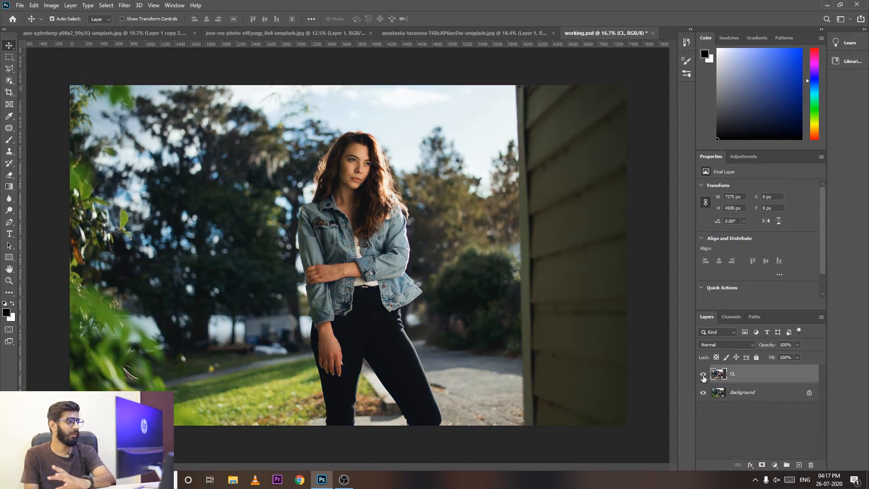
pyautogui.click(702, 373)
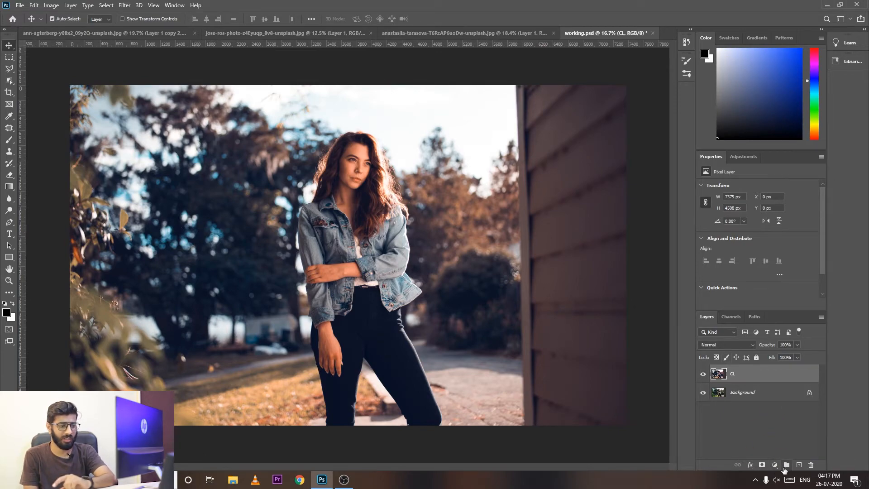
# Add a Selective Color adjustment layer above the CL layer and set the Yellows to Yellow -47% and Black +31%.
pyautogui.click(774, 466)
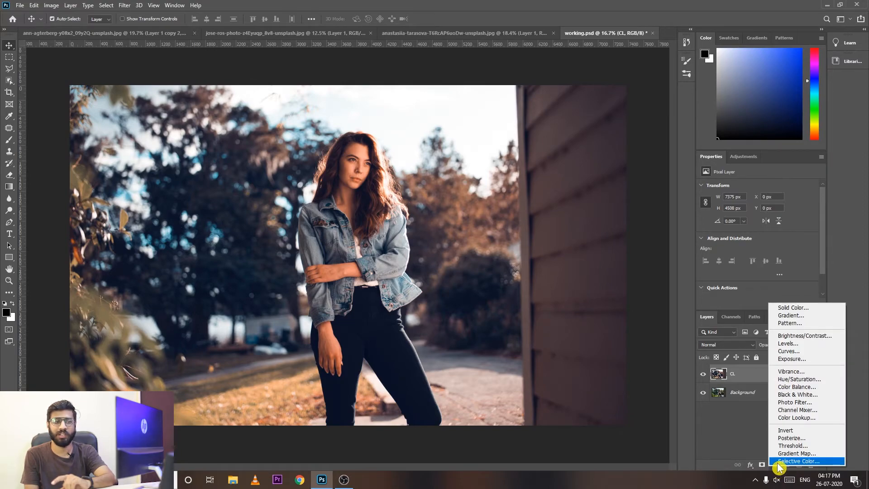
pyautogui.click(778, 462)
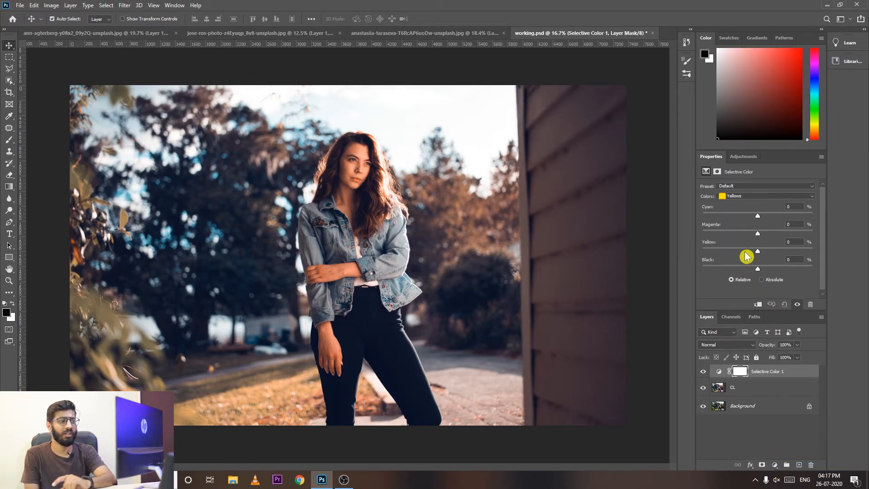
pyautogui.click(738, 196)
pyautogui.click(751, 205)
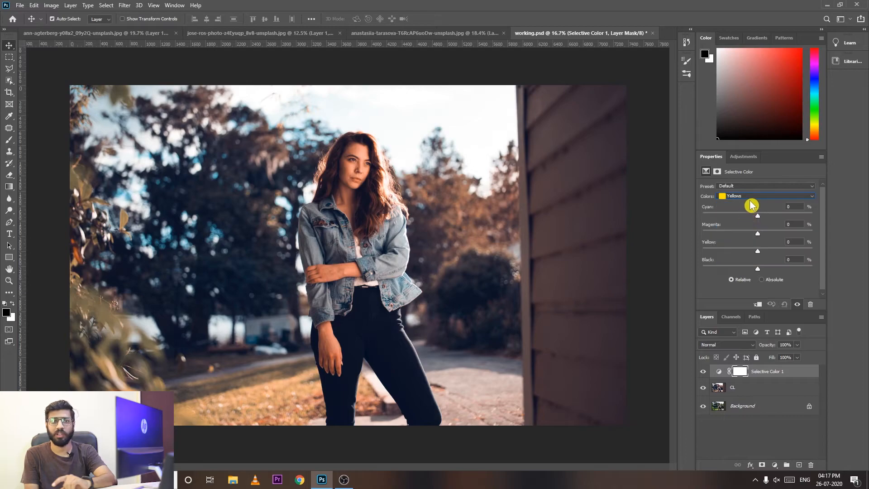
pyautogui.click(751, 204)
pyautogui.click(754, 218)
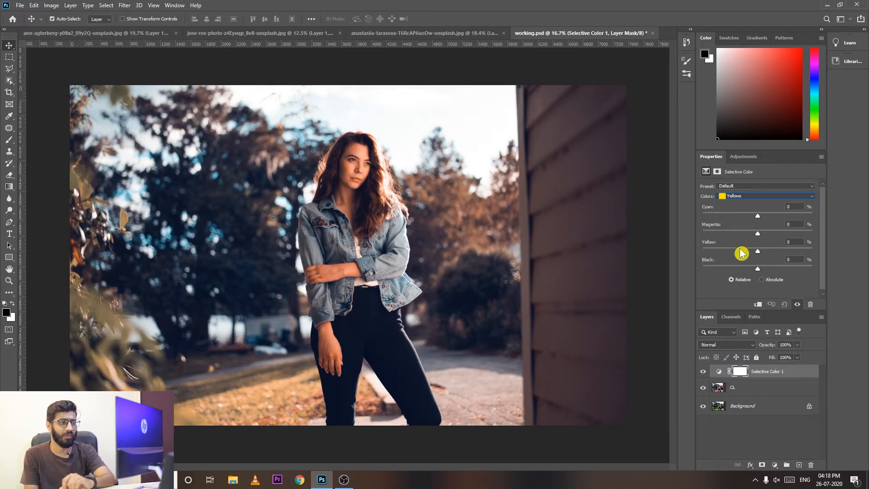
pyautogui.moveTo(760, 254); pyautogui.dragTo(727, 255)
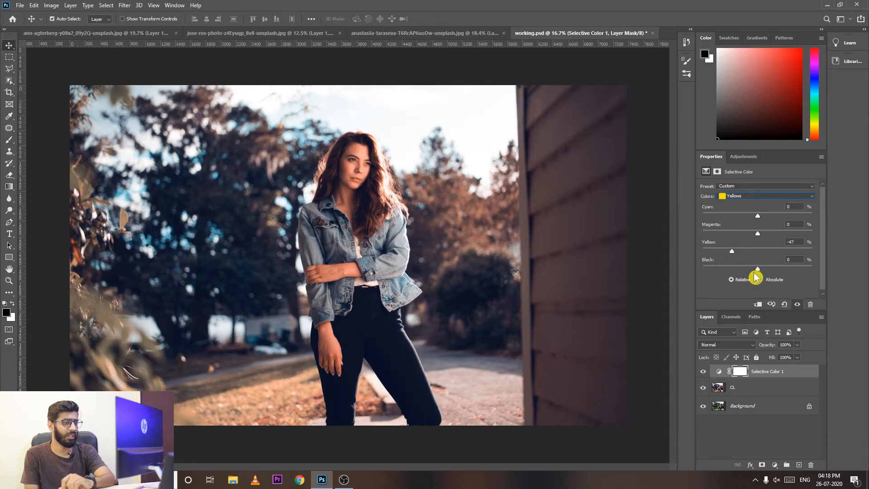
pyautogui.moveTo(758, 268); pyautogui.dragTo(776, 269)
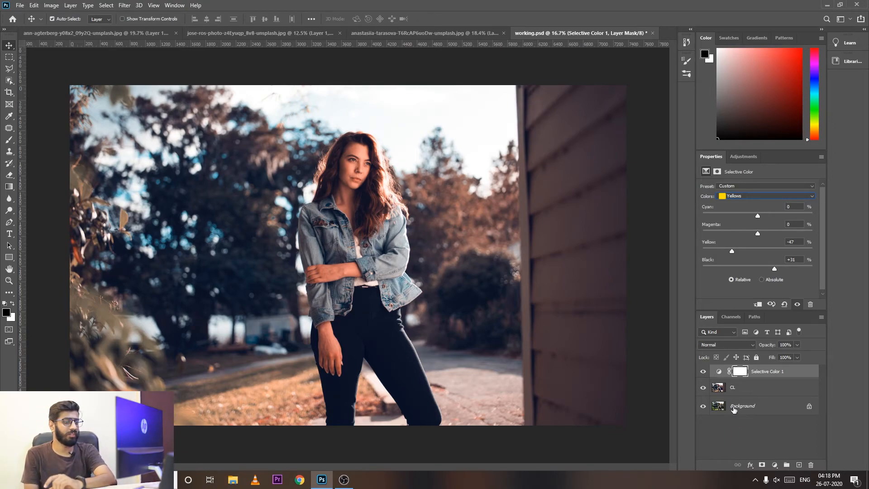
# Compare the portrait with and without the CL layer beneath the Selective Color adjustment, leaving the layer visible.
pyautogui.click(703, 389)
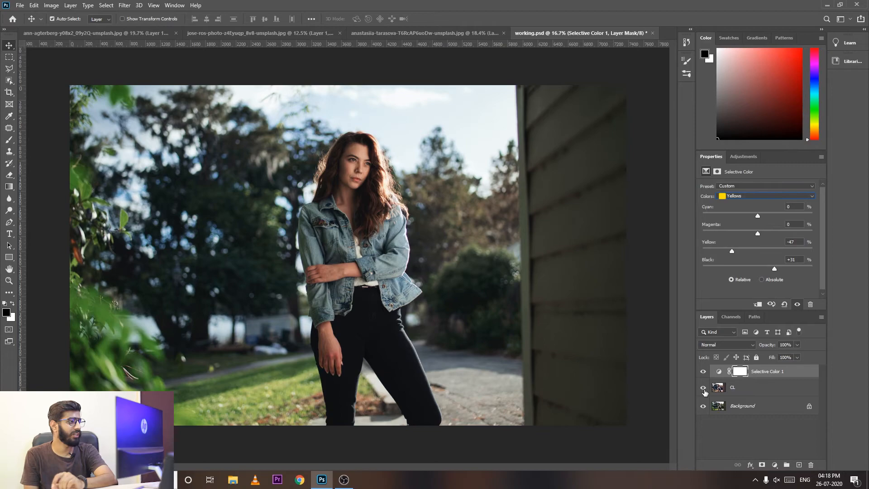
pyautogui.click(704, 388)
pyautogui.click(703, 388)
pyautogui.click(703, 388)
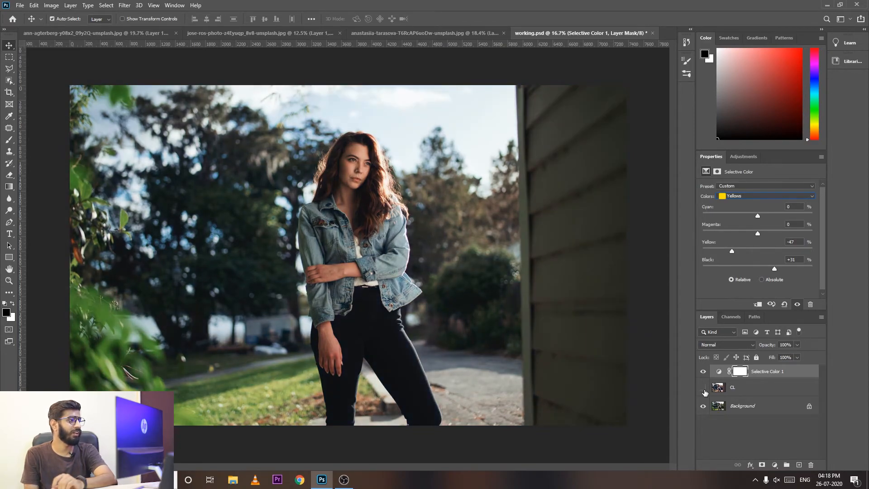
pyautogui.click(703, 388)
pyautogui.click(704, 388)
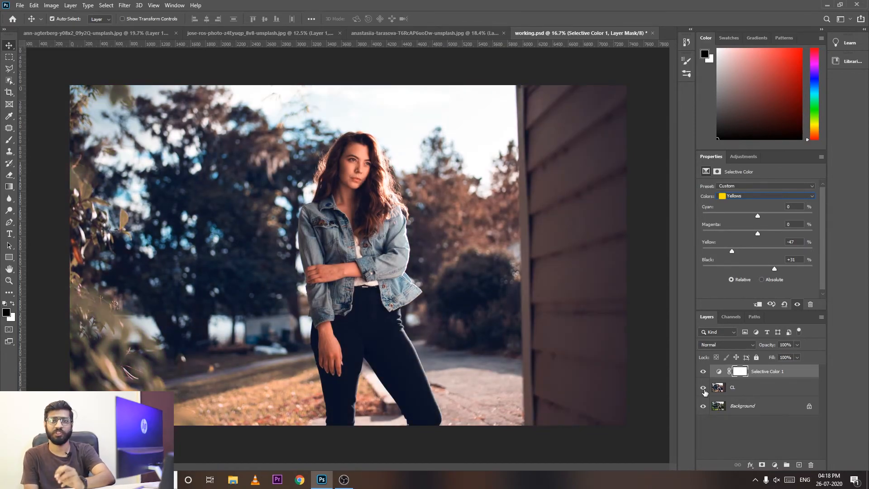
# Switch to the campfire woodland photo and compare it with and without Layer 1 copy 2, leaving the layer visible.
pyautogui.click(436, 33)
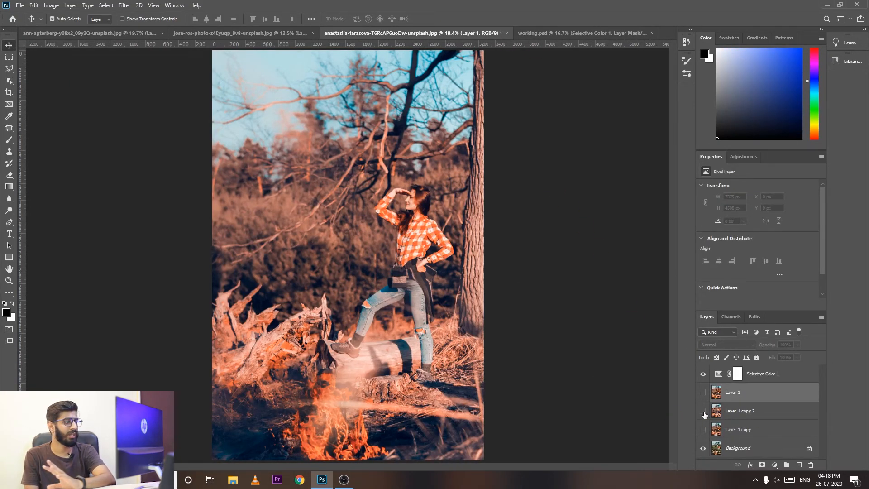
pyautogui.click(703, 412)
pyautogui.click(703, 412)
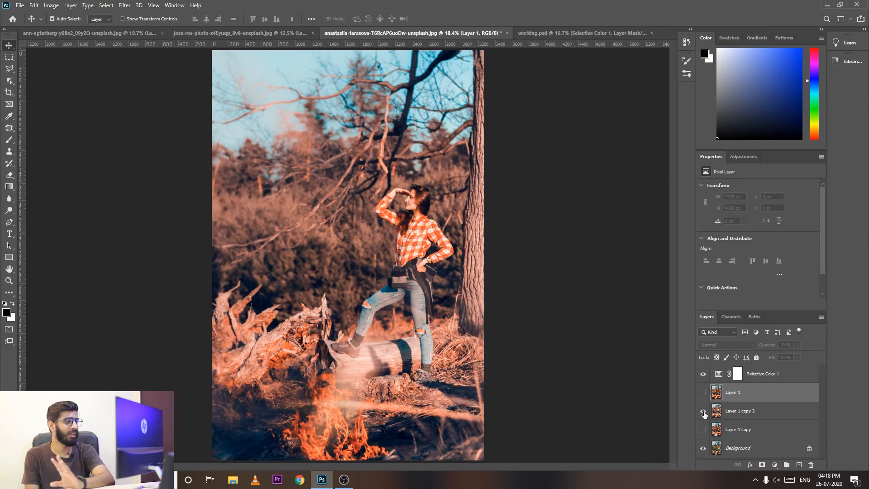
pyautogui.click(703, 412)
pyautogui.click(703, 412)
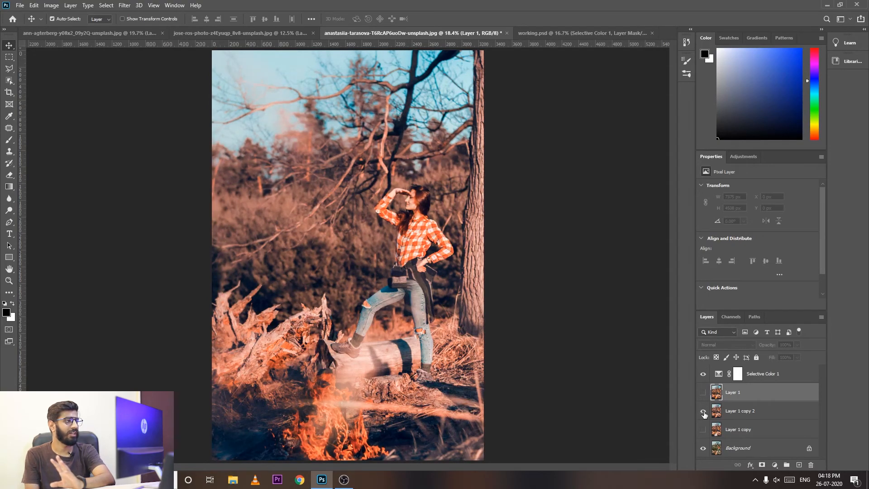
# Compare the bearded man's portrait with and without its graded Layer 1, and switch to the photo of the woman among tall reeds.
pyautogui.click(279, 32)
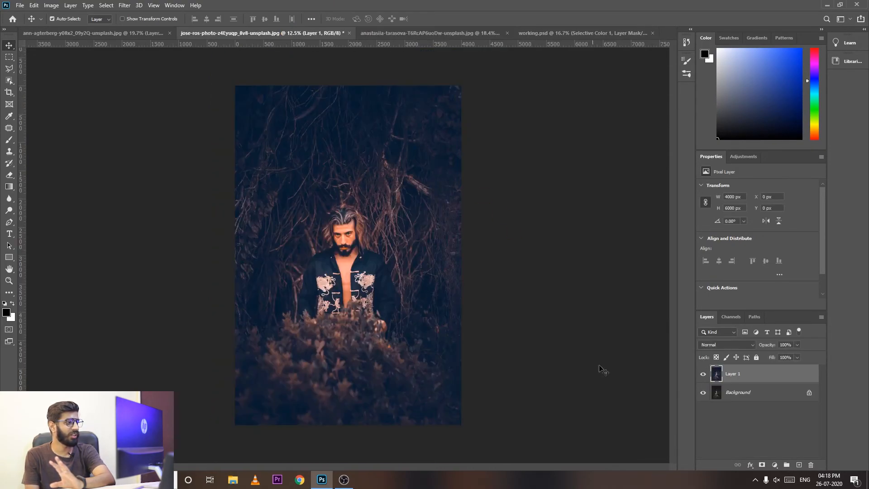
pyautogui.click(703, 374)
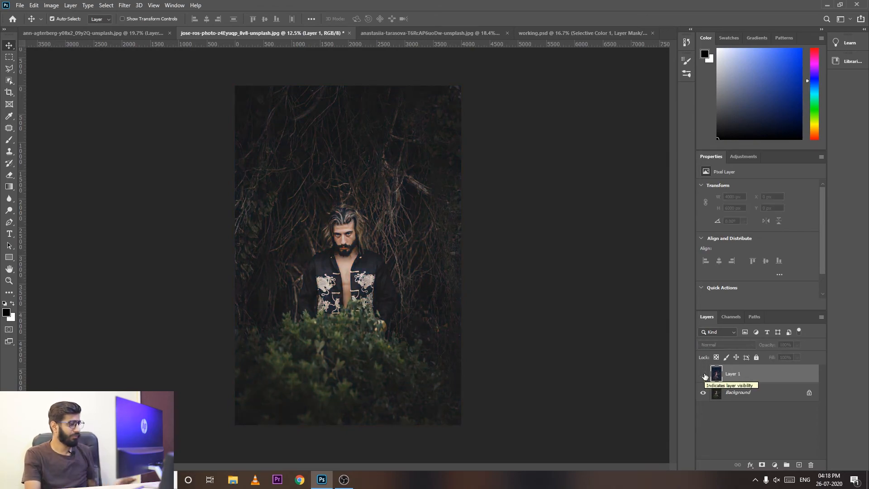
pyautogui.hotkey('ctrl', '+')
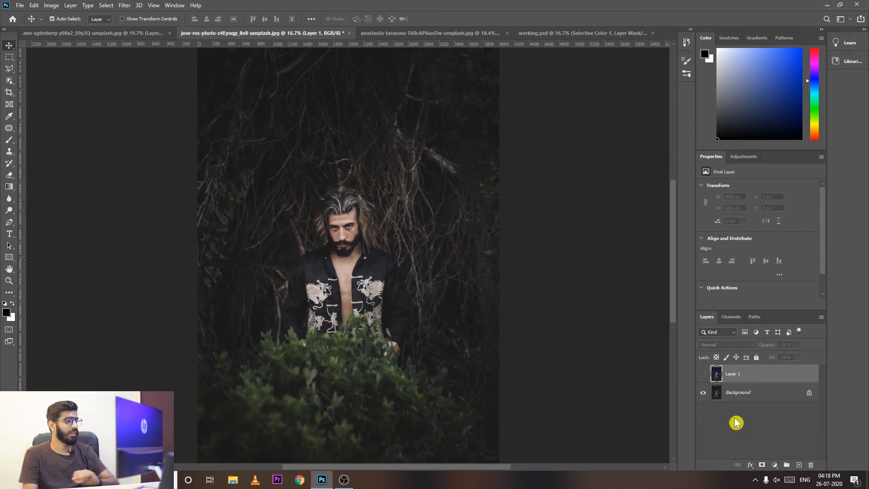
pyautogui.click(702, 374)
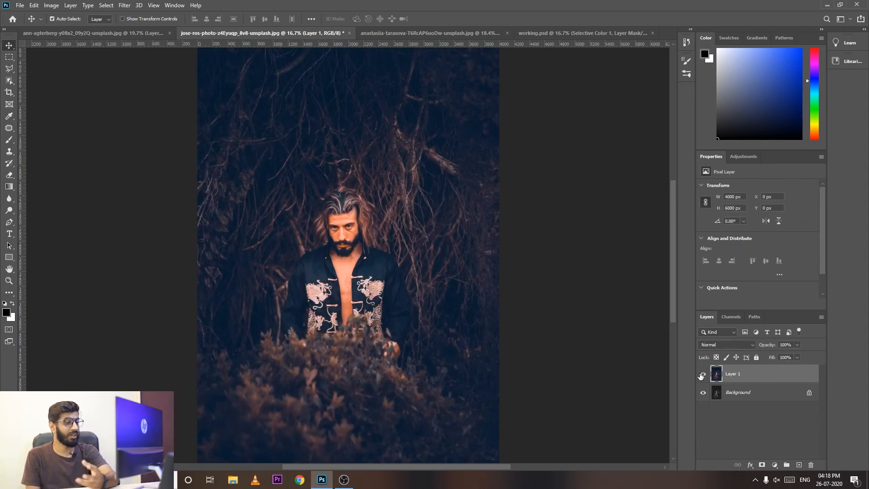
pyautogui.click(701, 375)
pyautogui.click(701, 375)
pyautogui.click(703, 374)
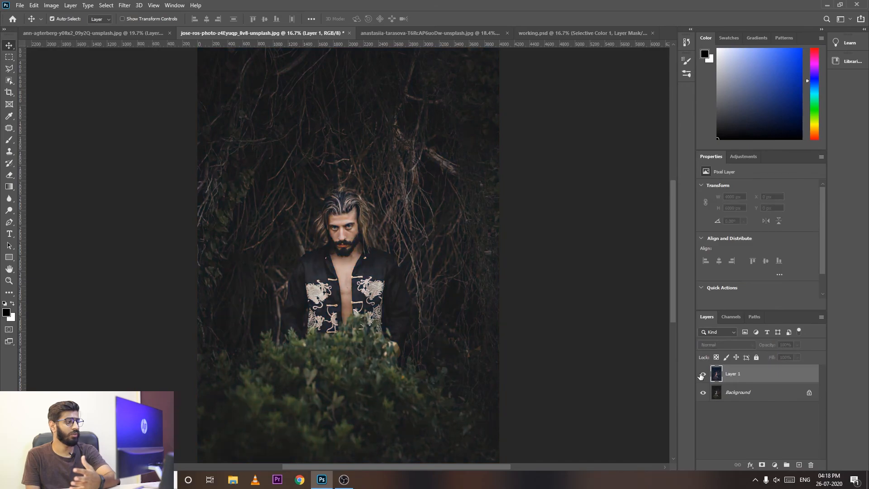
pyautogui.click(703, 374)
pyautogui.click(124, 35)
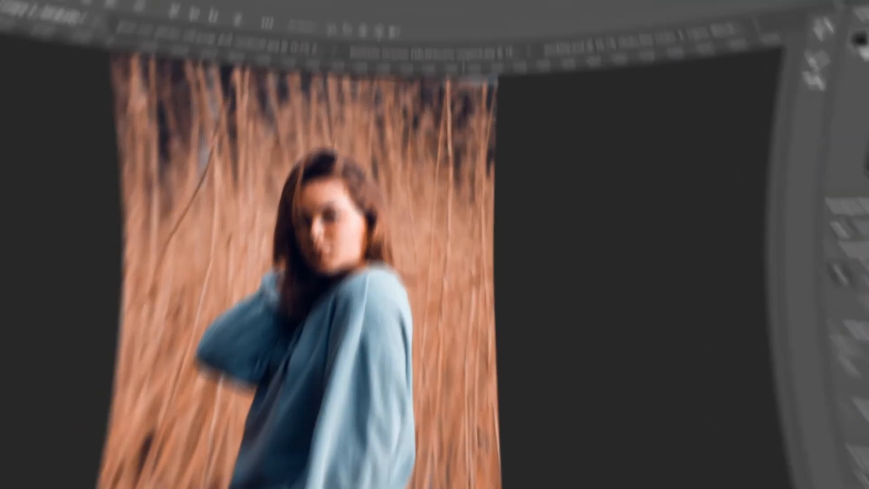